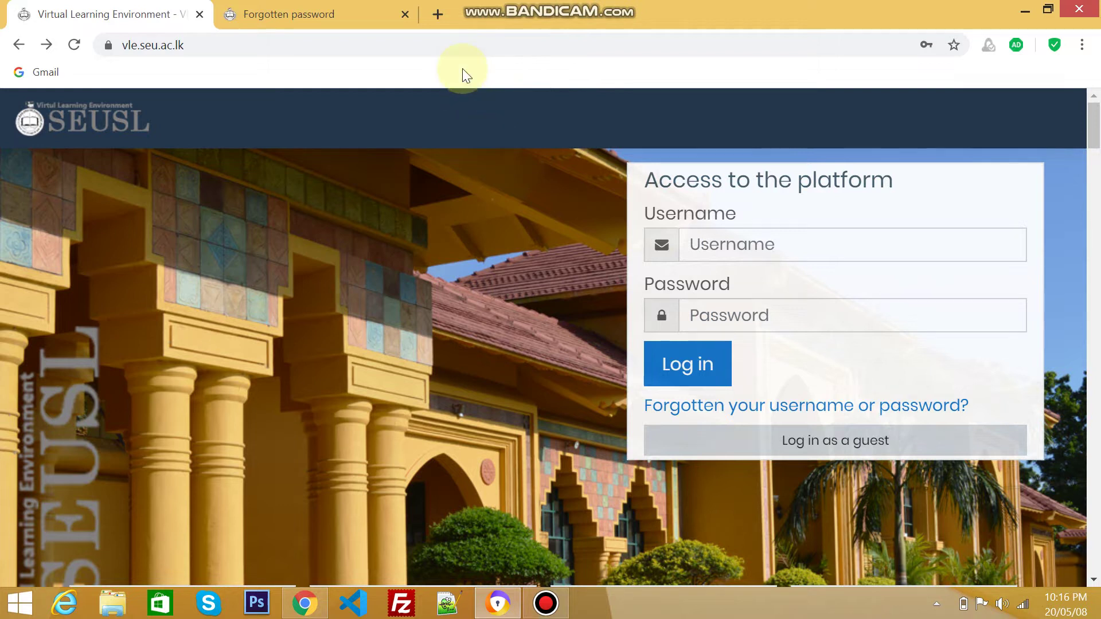
Step: Submit the student's username on the Forgotten password form to request a reset email
{"action": "left_click", "coordinate": [459, 47]}
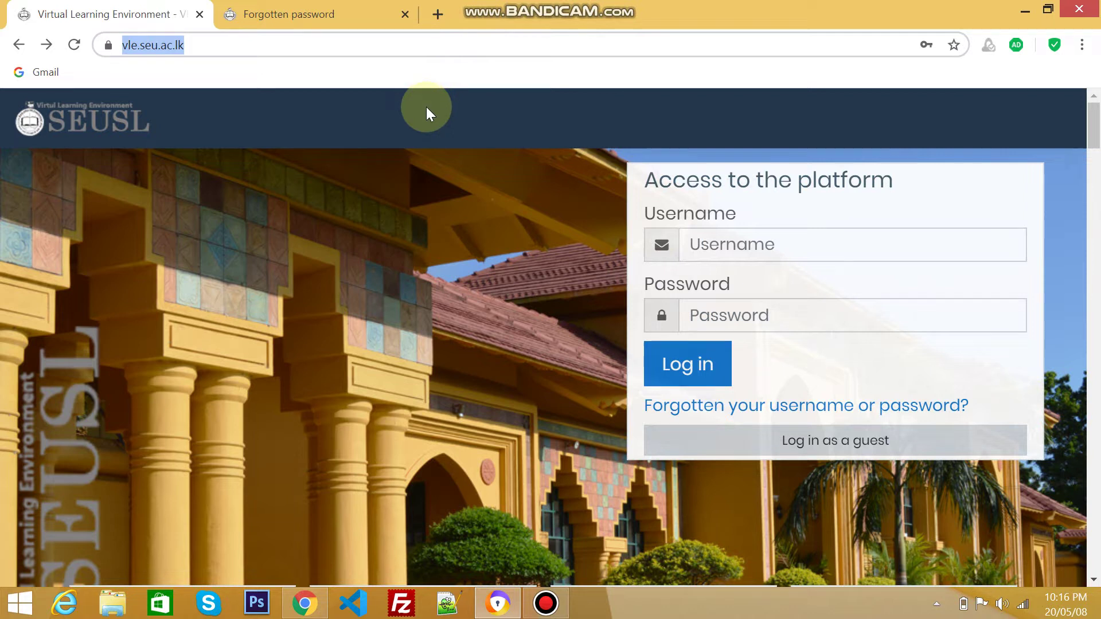
{"action": "scroll", "coordinate": [431, 176], "scroll_direction": "down", "scroll_amount": 1}
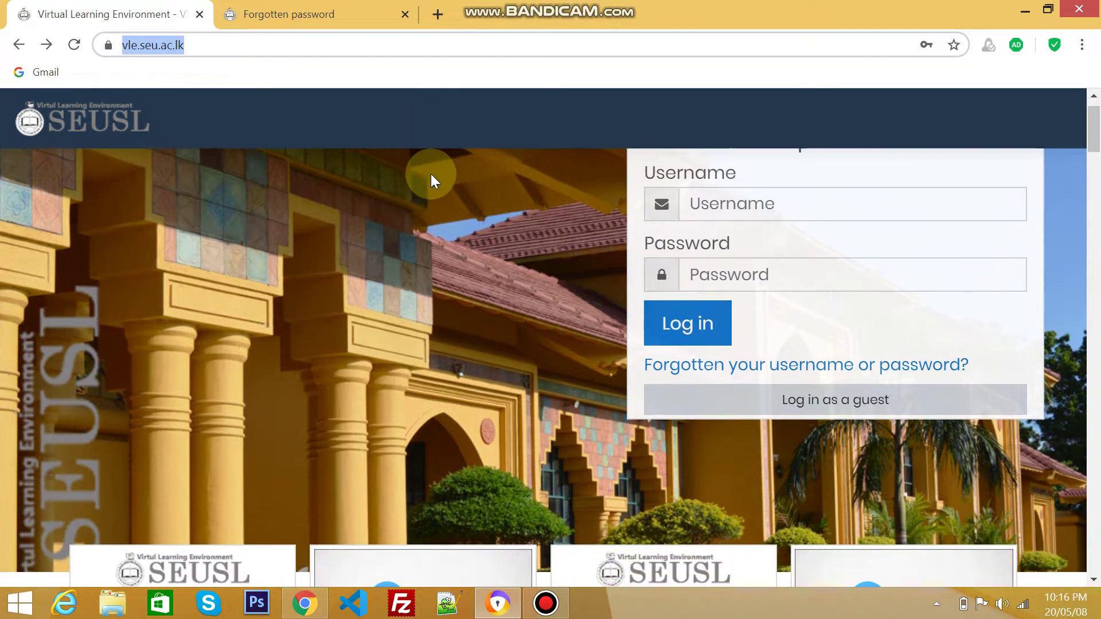
{"action": "scroll", "coordinate": [431, 175], "scroll_direction": "up", "scroll_amount": 1}
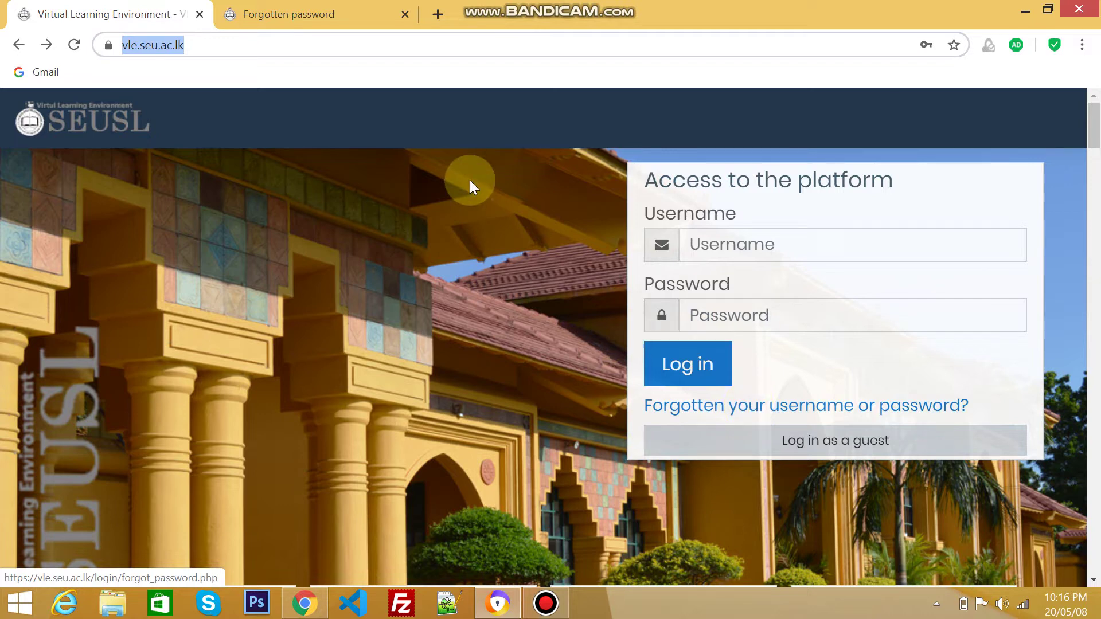
{"action": "left_click", "coordinate": [336, 13]}
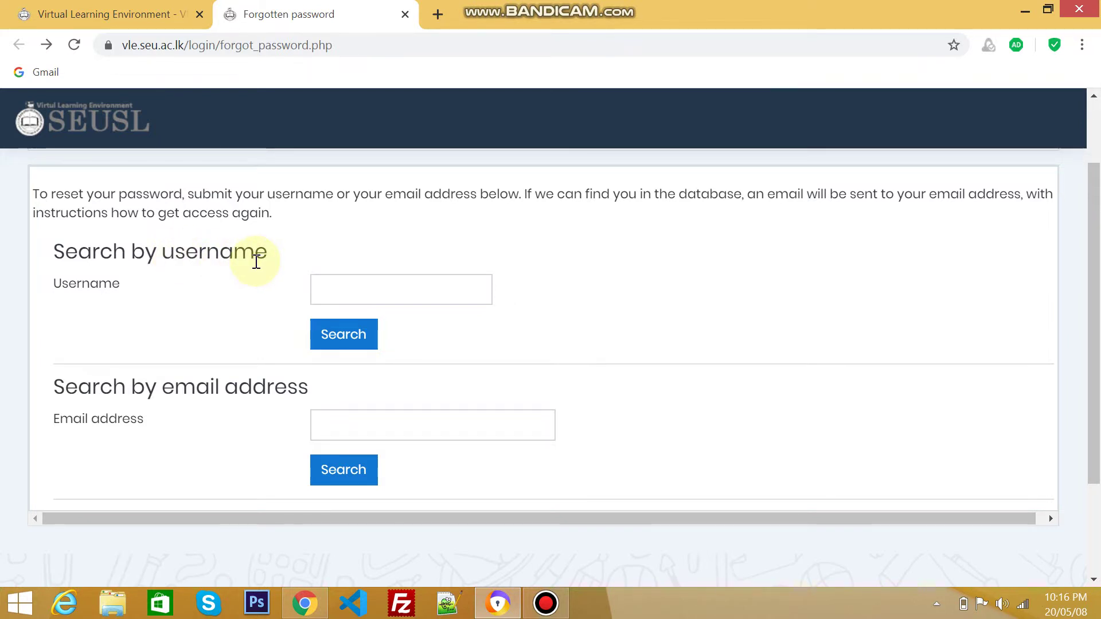
{"action": "left_click", "coordinate": [352, 290]}
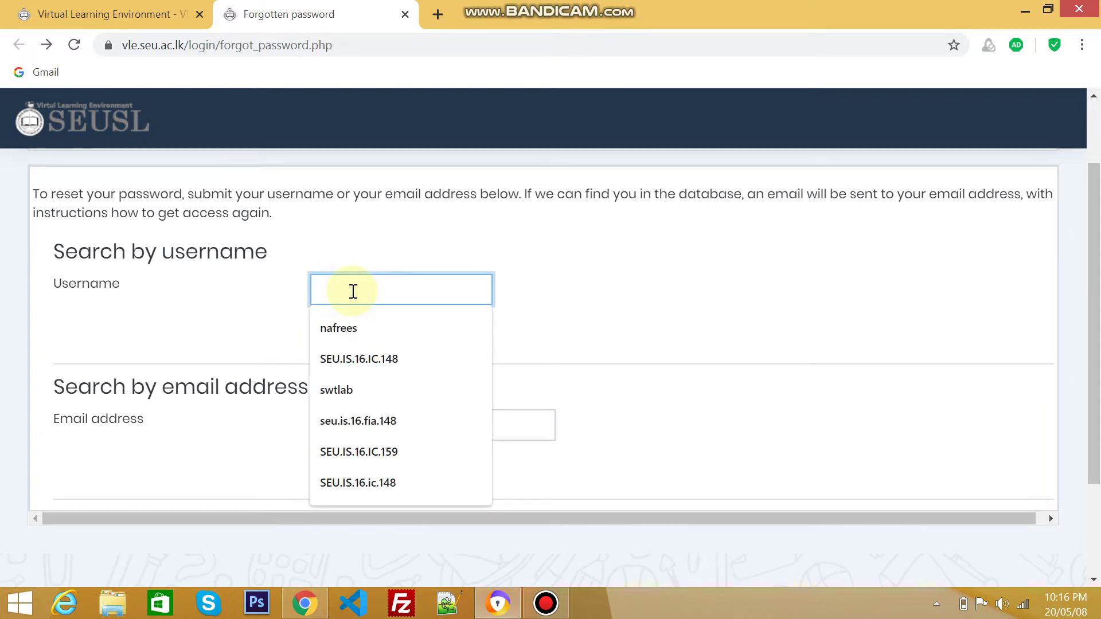
{"action": "type", "text": "naf"}
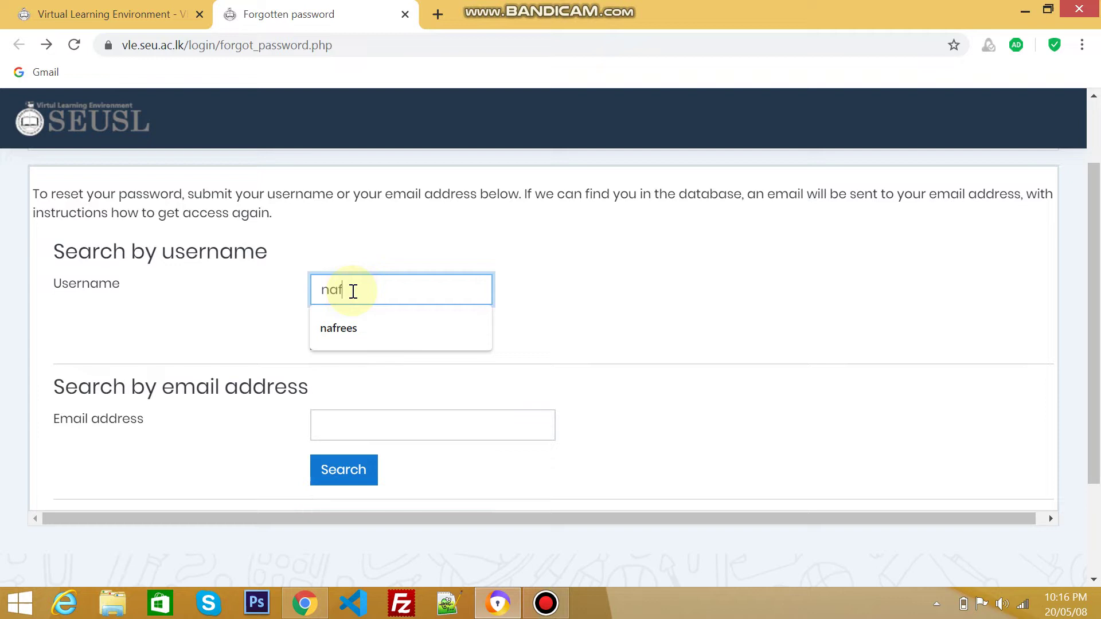
{"action": "type", "text": "rees"}
{"action": "left_click", "coordinate": [351, 335]}
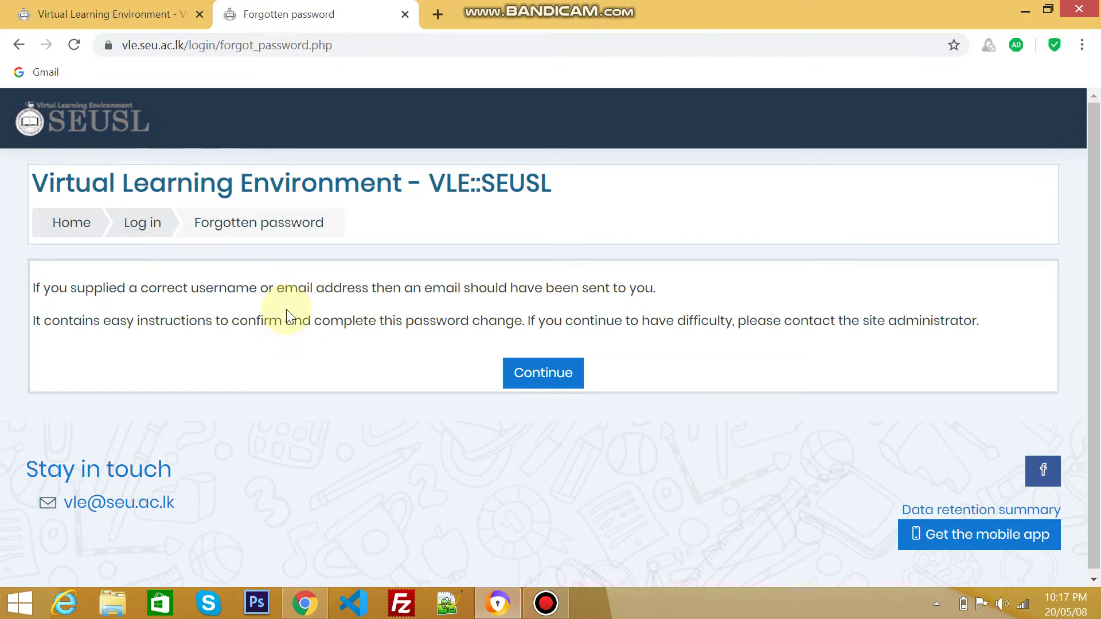
Step: Open the VLE::SEUSL password reset request email in Gmail and inspect its reset link
{"action": "left_click", "coordinate": [304, 603]}
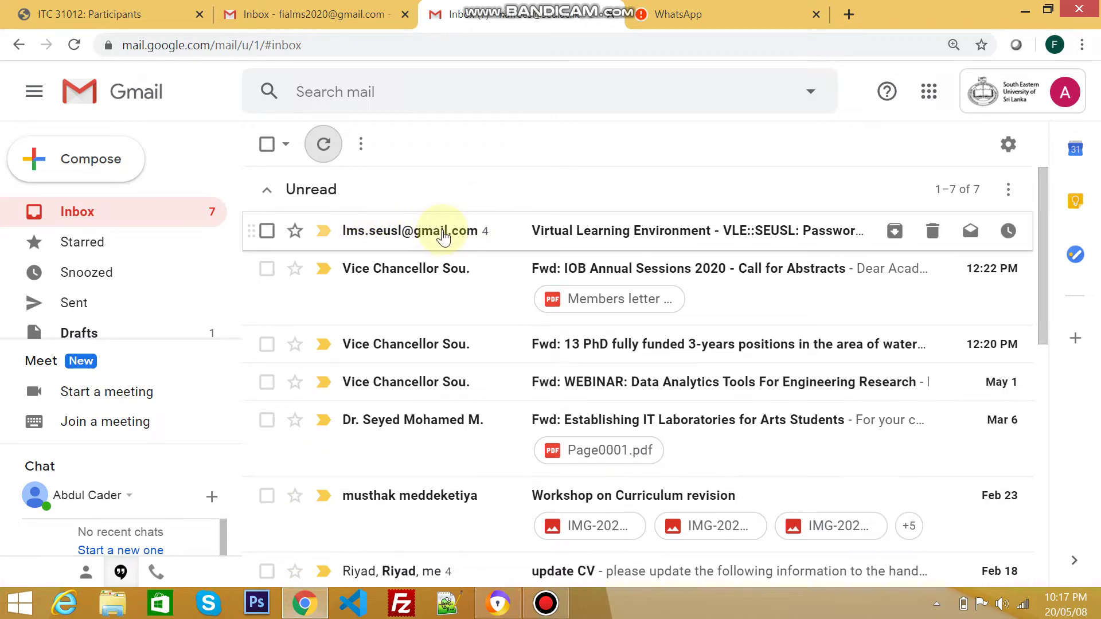
{"action": "left_click", "coordinate": [443, 232]}
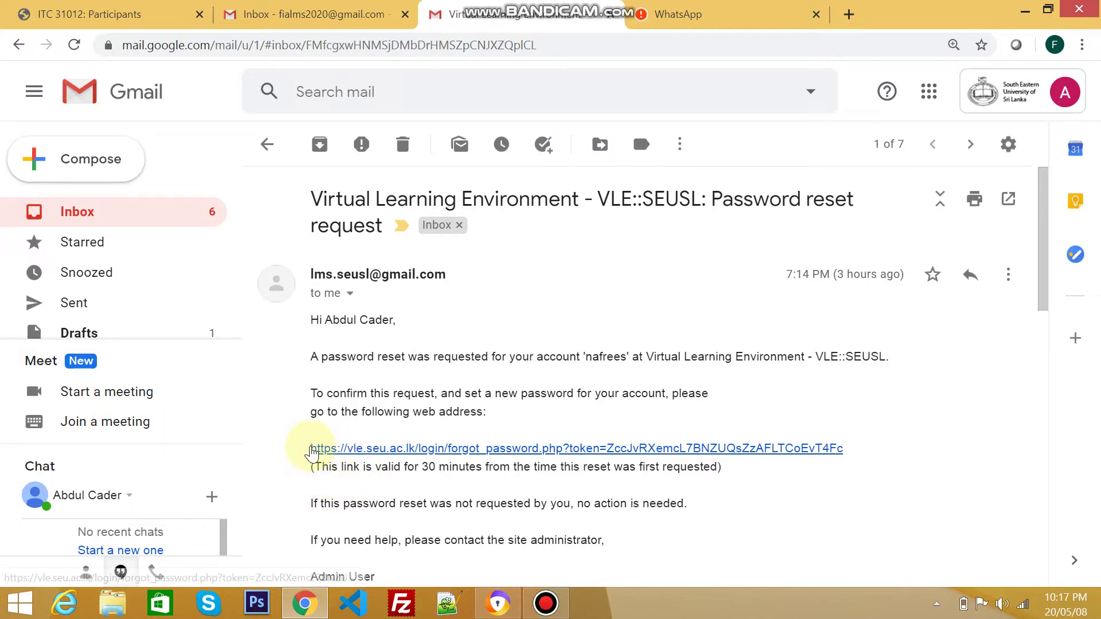
{"action": "left_click", "coordinate": [311, 451]}
{"action": "triple_click", "coordinate": [315, 448]}
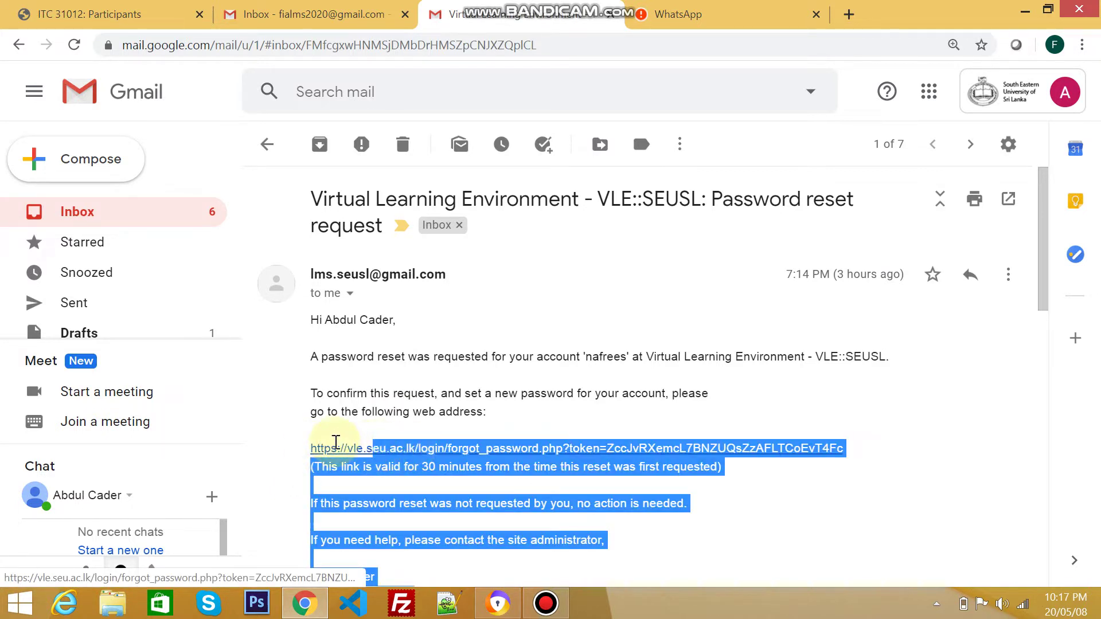
{"action": "left_click", "coordinate": [294, 447]}
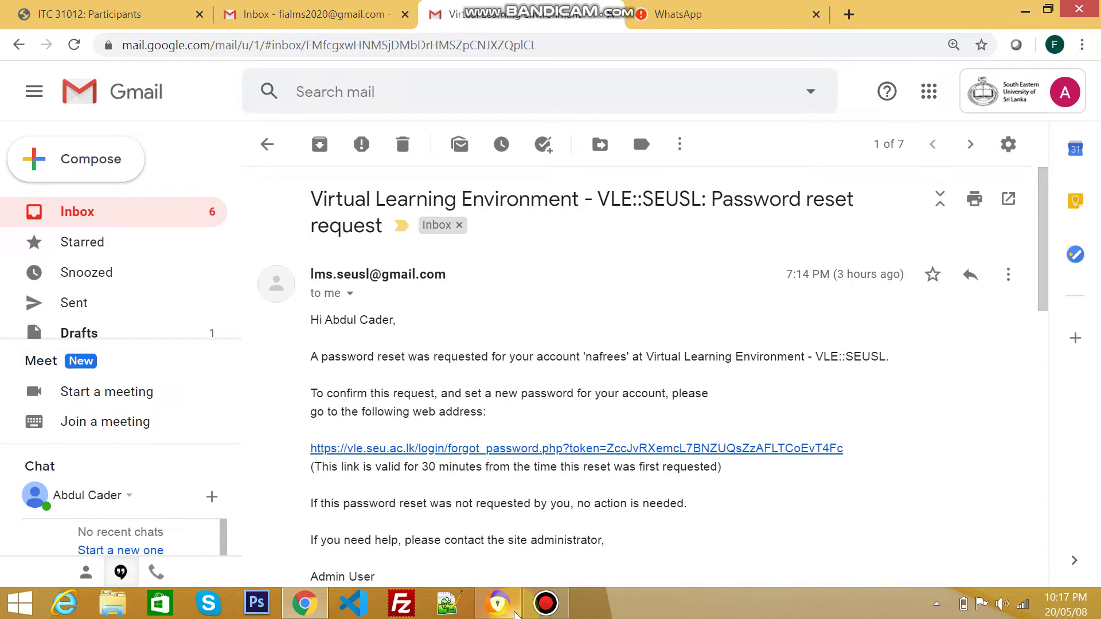
Step: Return to the VLE login page and read the Seu@NIC password-format instructions for new students
{"action": "left_click", "coordinate": [514, 614]}
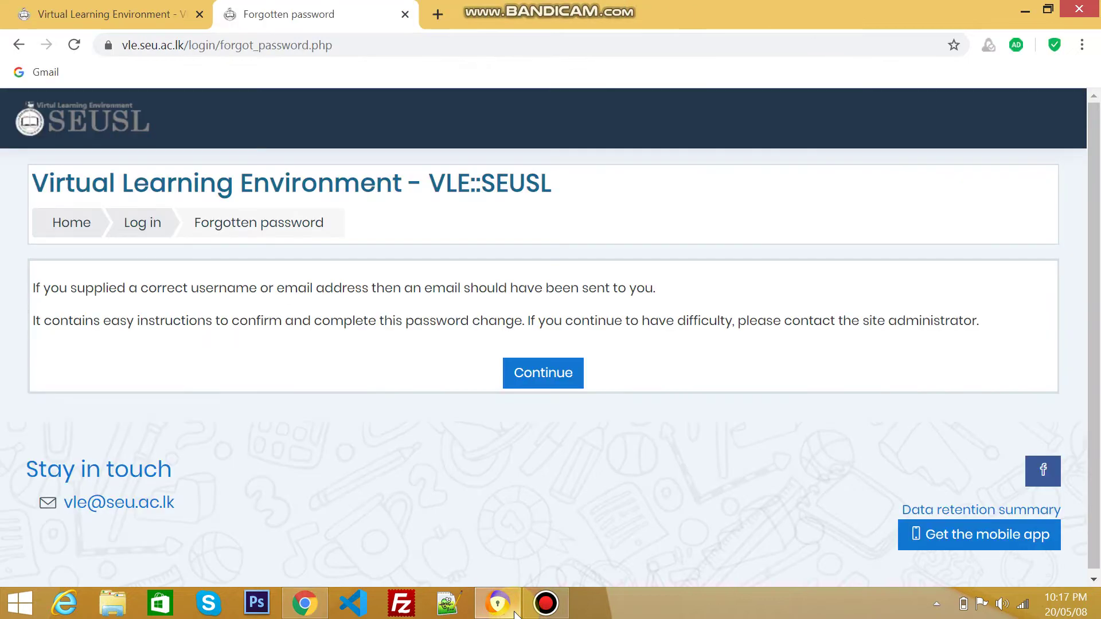
{"action": "left_click", "coordinate": [45, 22]}
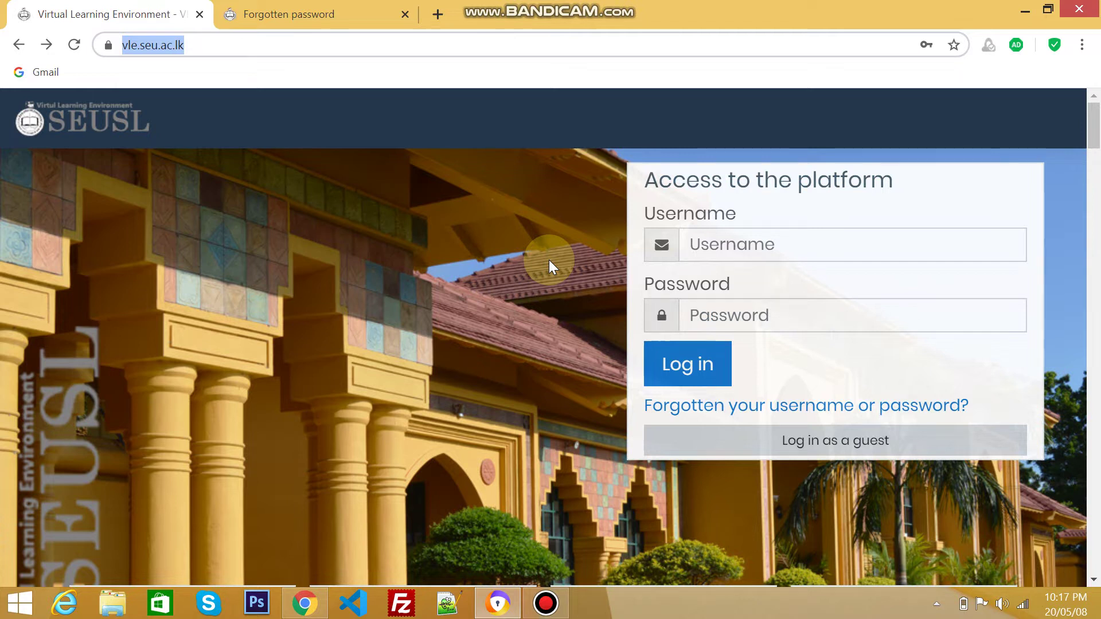
{"action": "scroll", "coordinate": [467, 276], "scroll_direction": "down", "scroll_amount": 8}
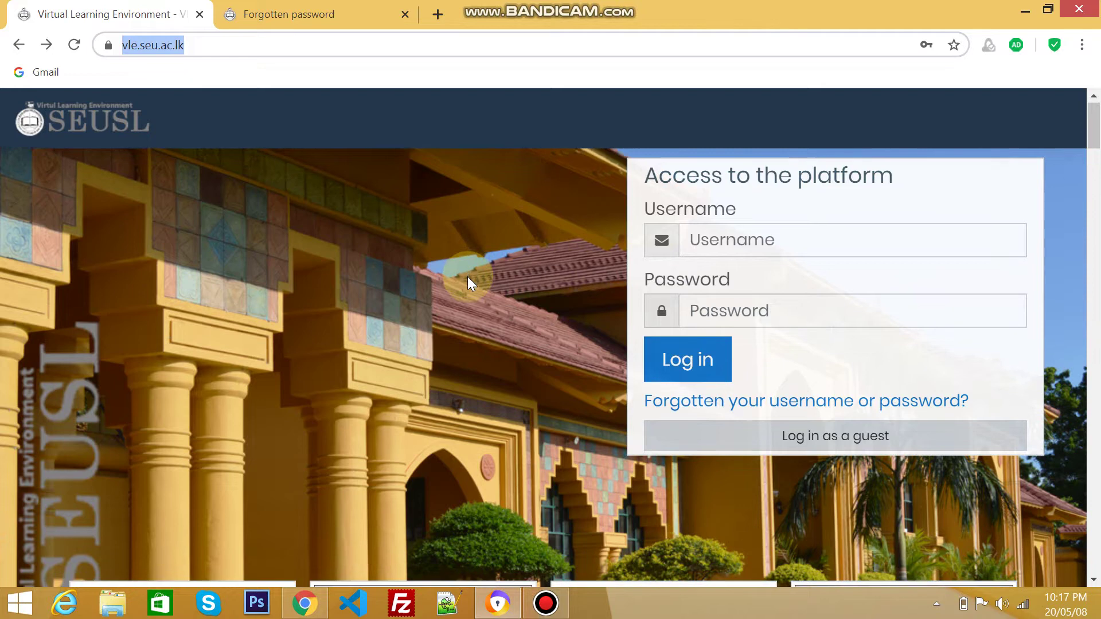
{"action": "scroll", "coordinate": [467, 277], "scroll_direction": "down", "scroll_amount": 9}
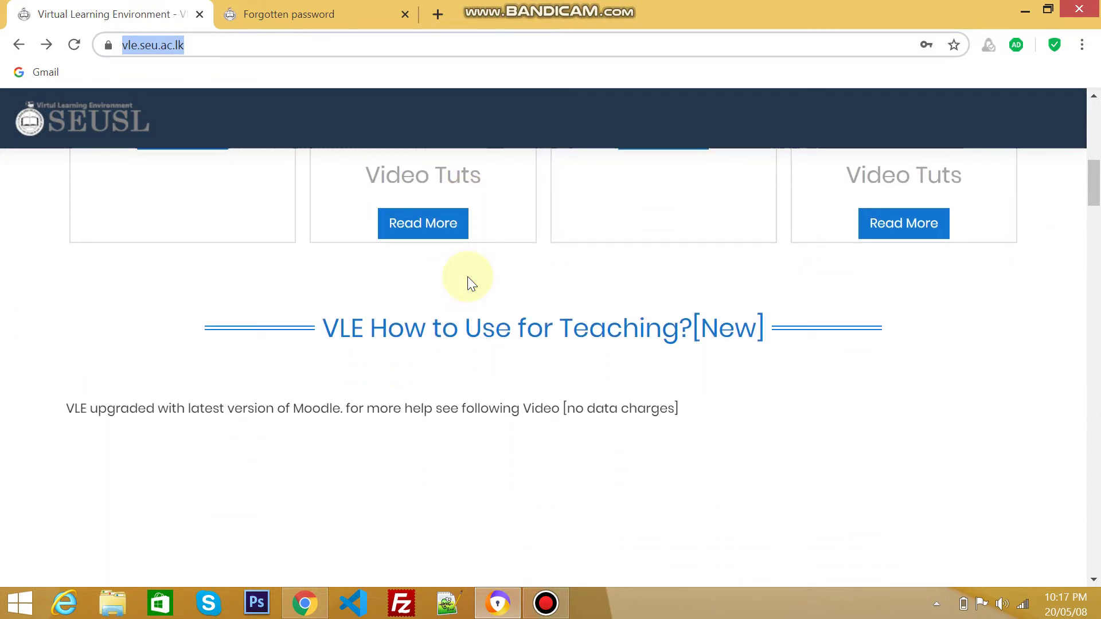
{"action": "scroll", "coordinate": [467, 276], "scroll_direction": "down", "scroll_amount": 6}
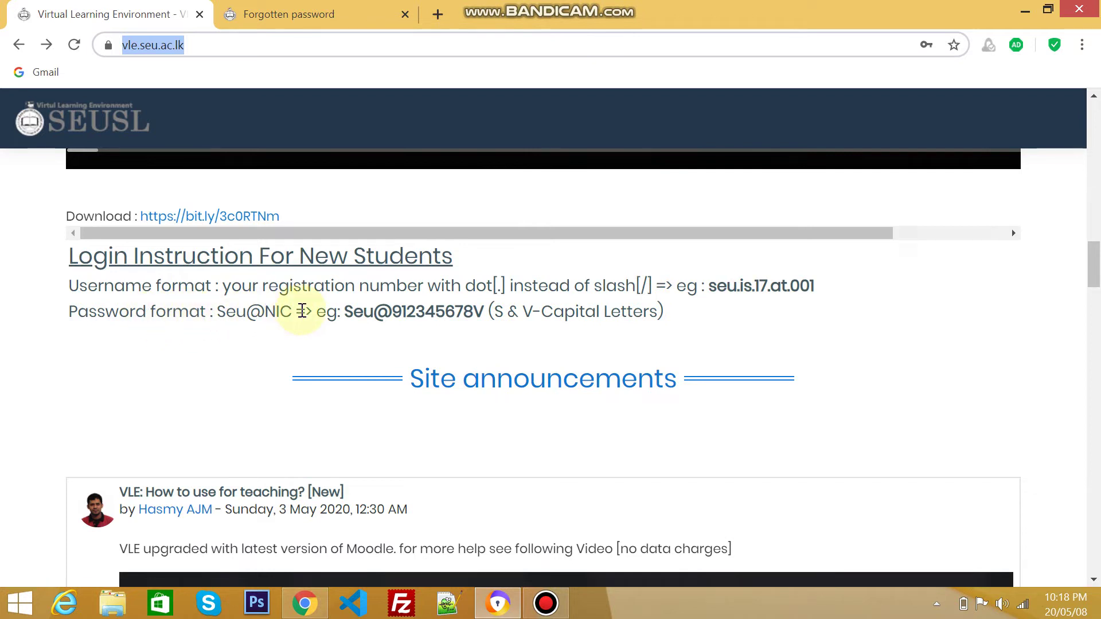
{"action": "left_click", "coordinate": [346, 314]}
{"action": "left_click_drag", "start_coordinate": [346, 314], "coordinate": [485, 313]}
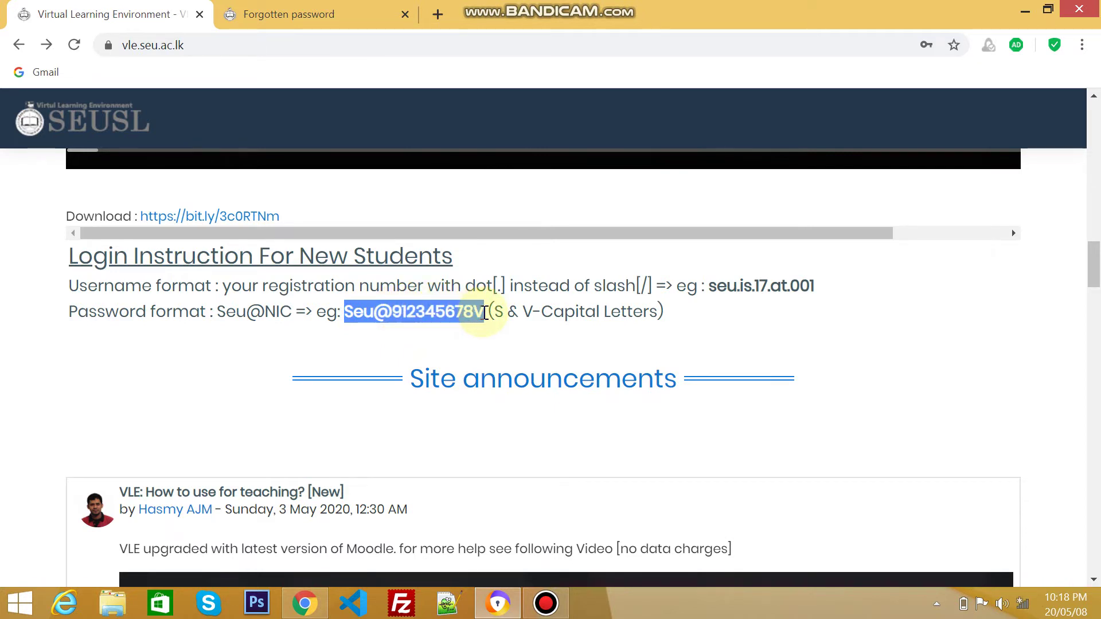
{"action": "scroll", "coordinate": [485, 312], "scroll_direction": "up", "scroll_amount": 18}
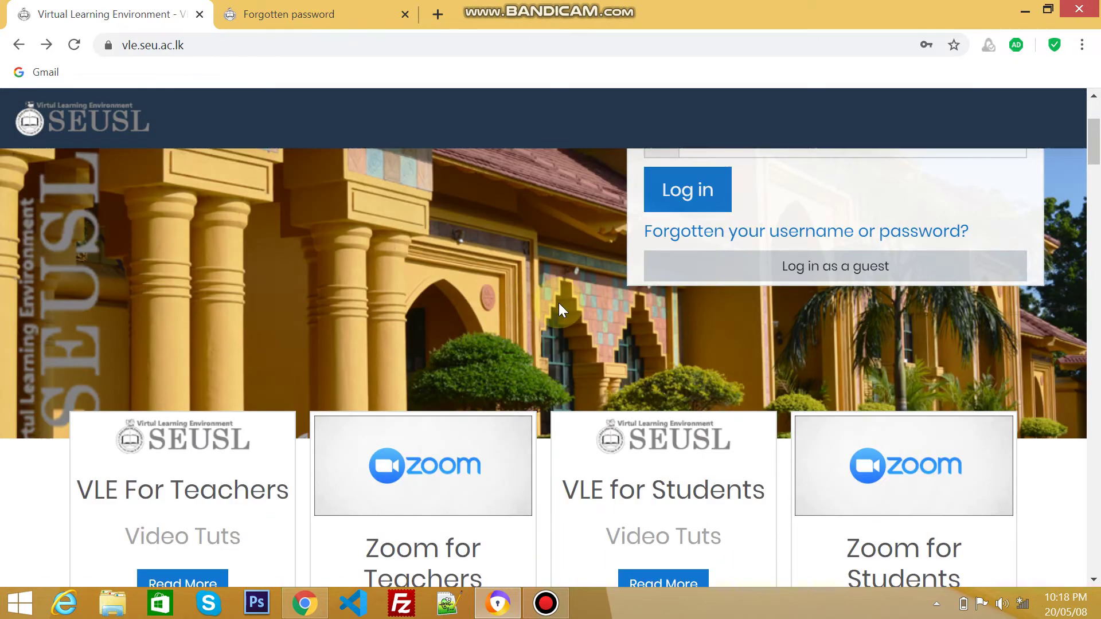
Step: Fill the login form with the saved student username and the account password
{"action": "scroll", "coordinate": [558, 303], "scroll_direction": "up", "scroll_amount": 1}
{"action": "scroll", "coordinate": [558, 302], "scroll_direction": "up", "scroll_amount": 2}
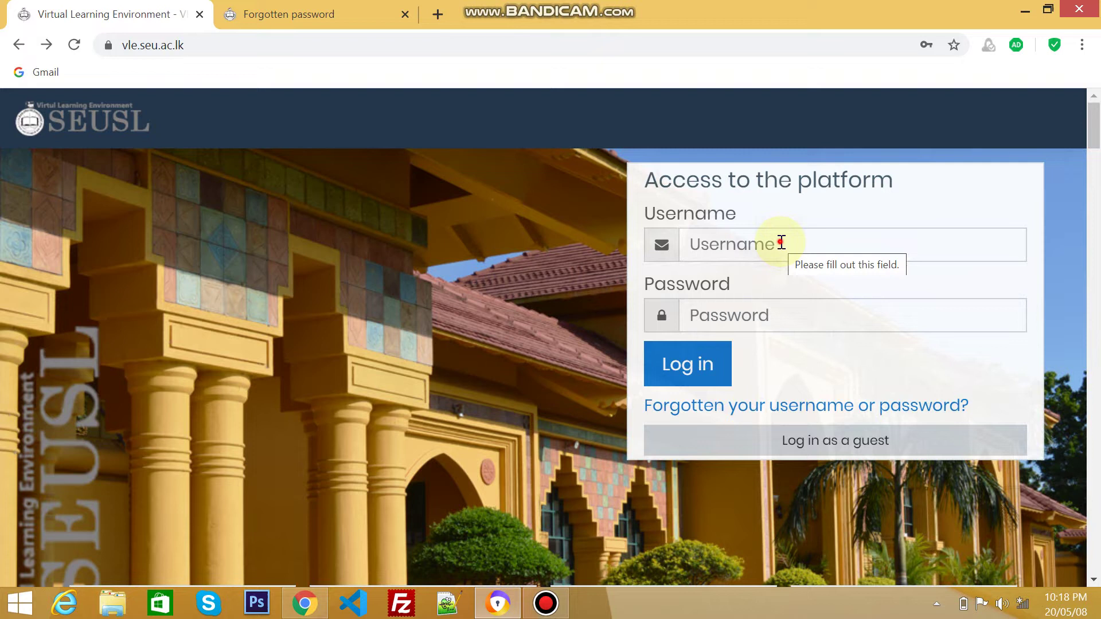
{"action": "left_click", "coordinate": [781, 243]}
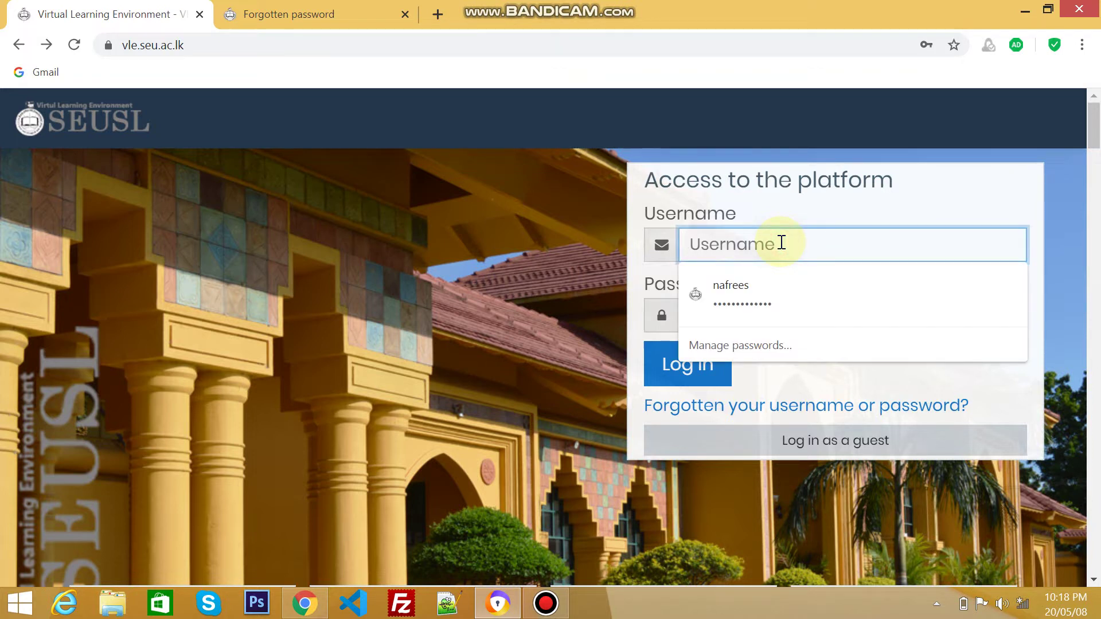
{"action": "type", "text": "SEU.IS.16.IC.148"}
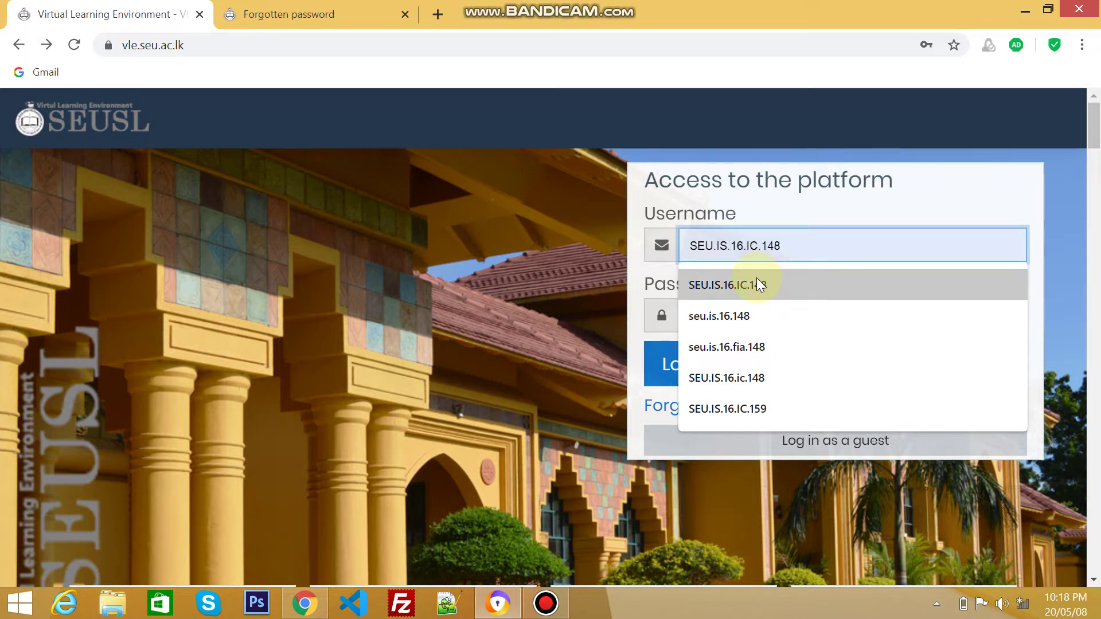
{"action": "left_click", "coordinate": [756, 281]}
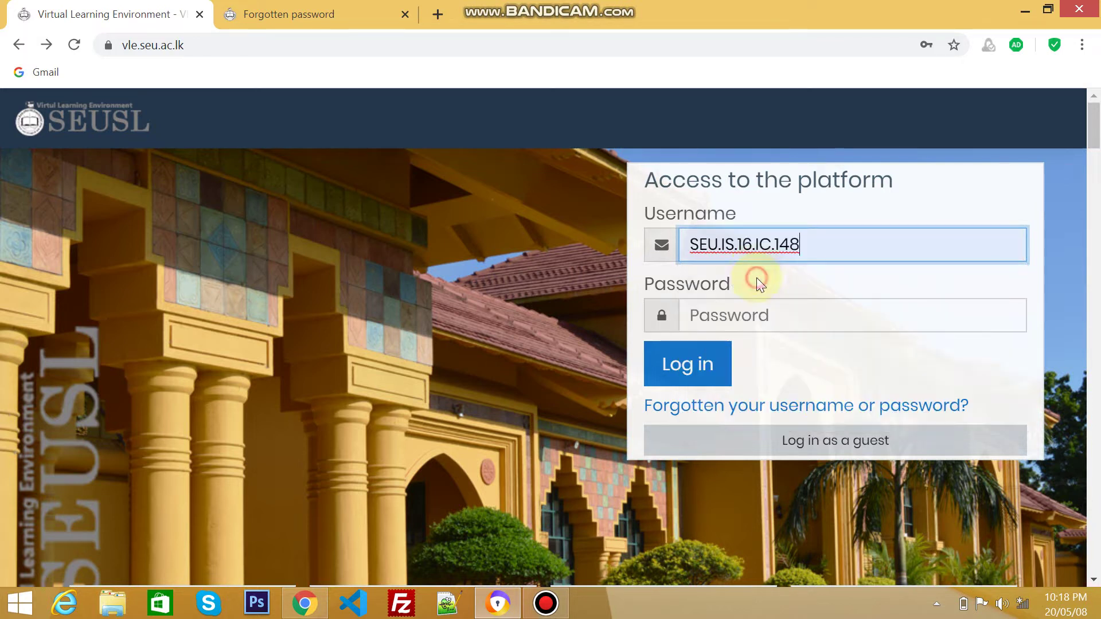
{"action": "left_click", "coordinate": [775, 245]}
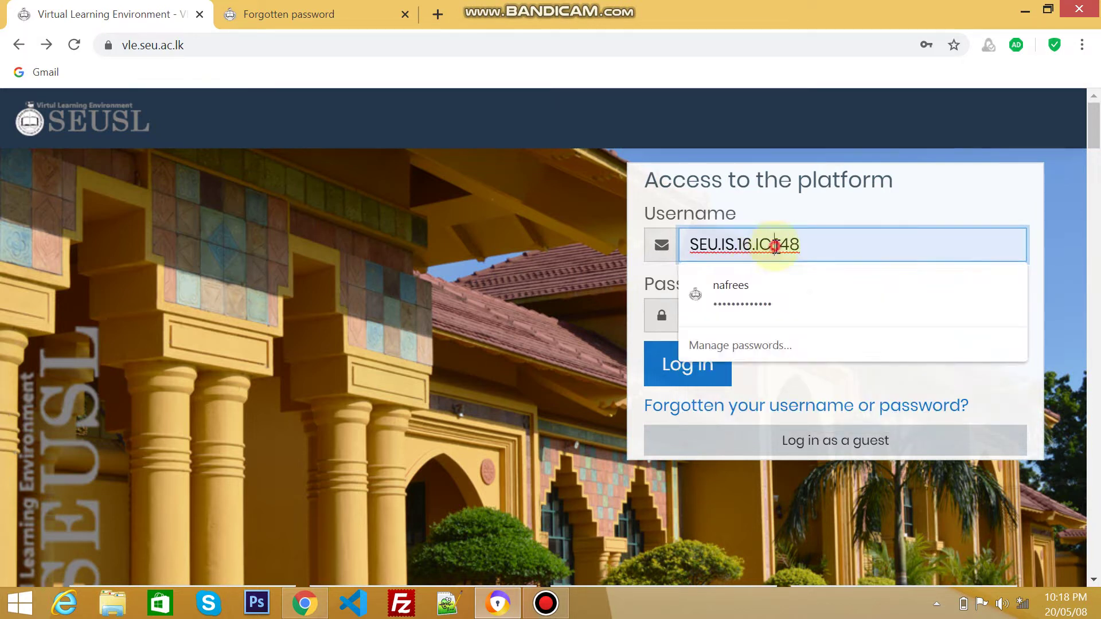
{"action": "left_click", "coordinate": [534, 266]}
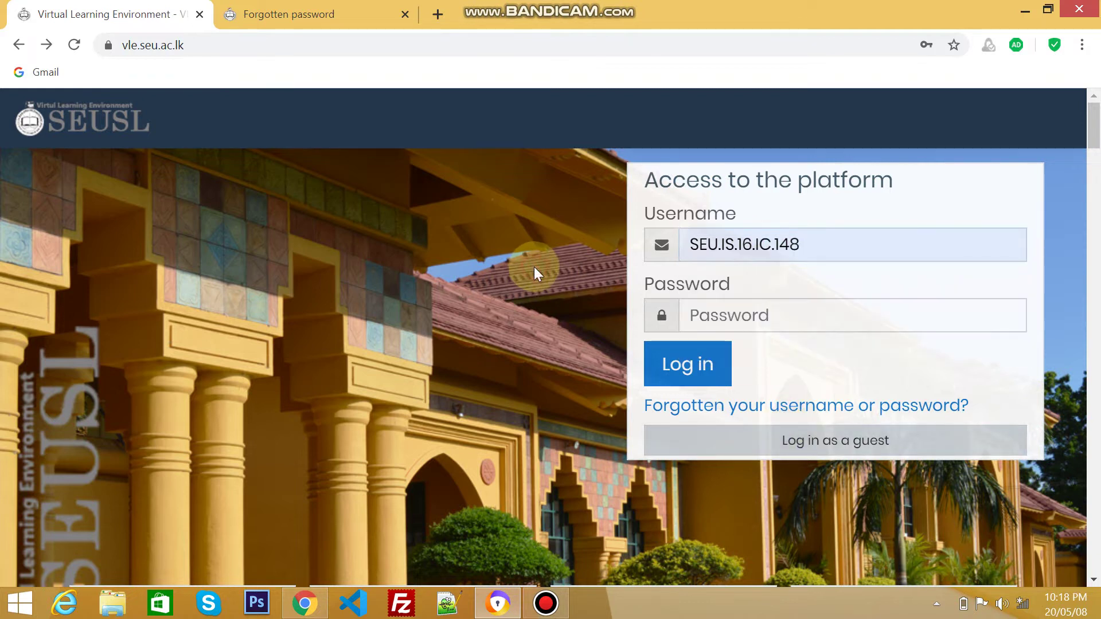
{"action": "left_click", "coordinate": [736, 316]}
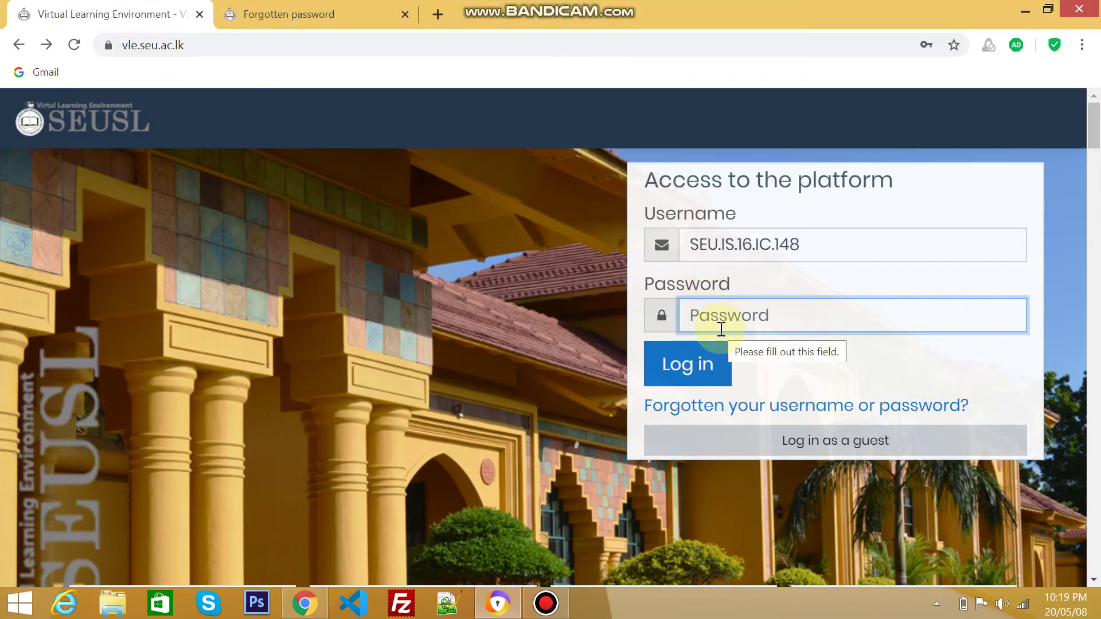
{"action": "type", "text": "•"}
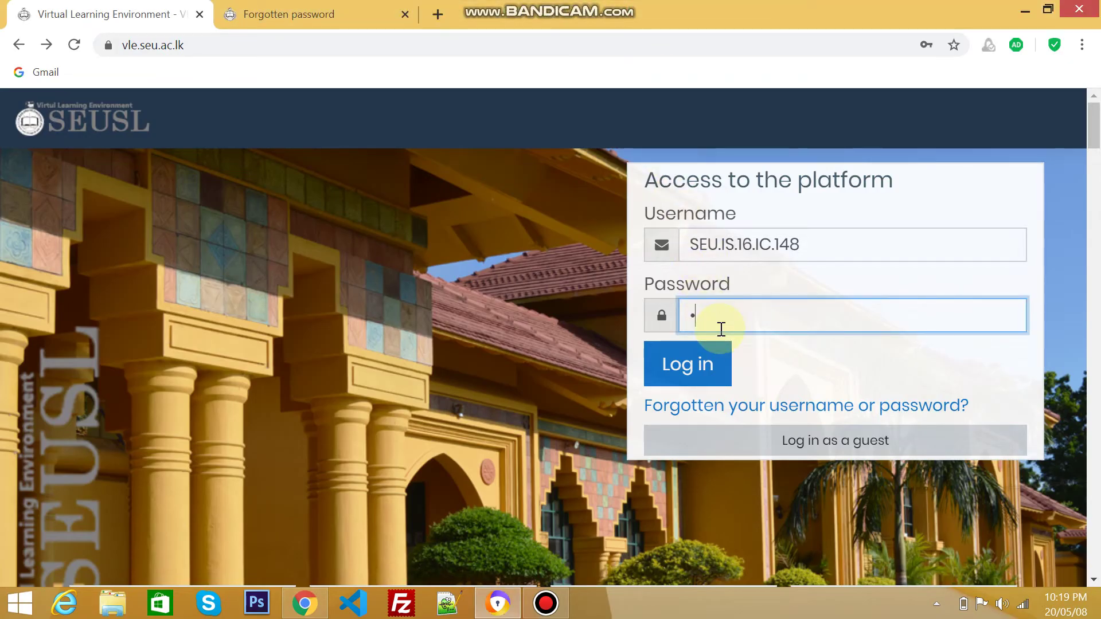
{"action": "type", "text": "••••••••••••"}
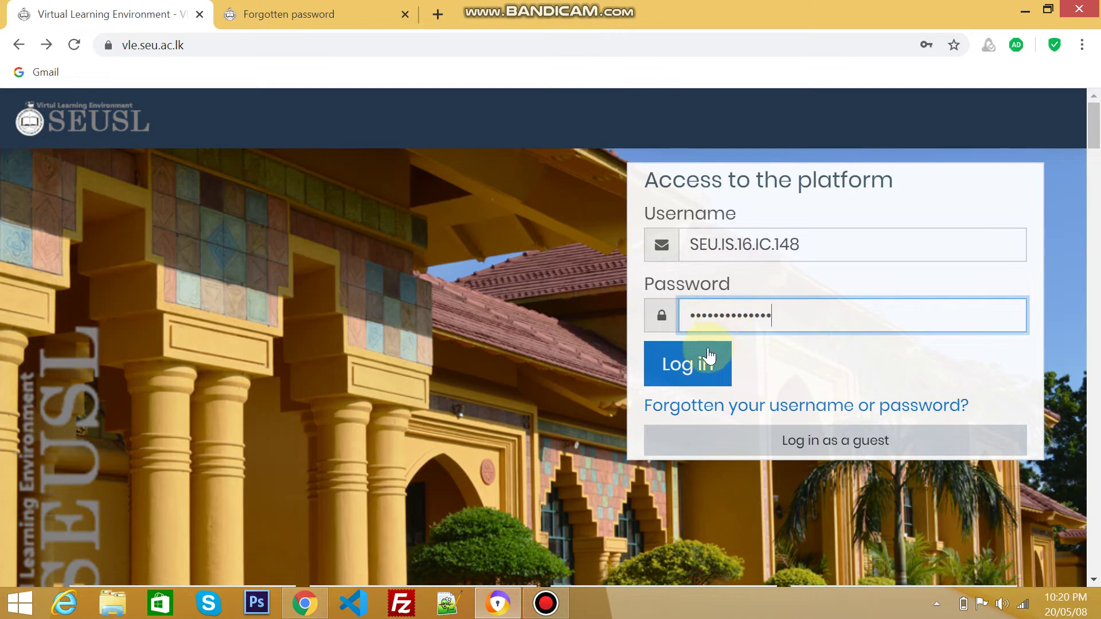
Step: Log in and scroll the home page down to the faculty and course category list
{"action": "left_click", "coordinate": [704, 361]}
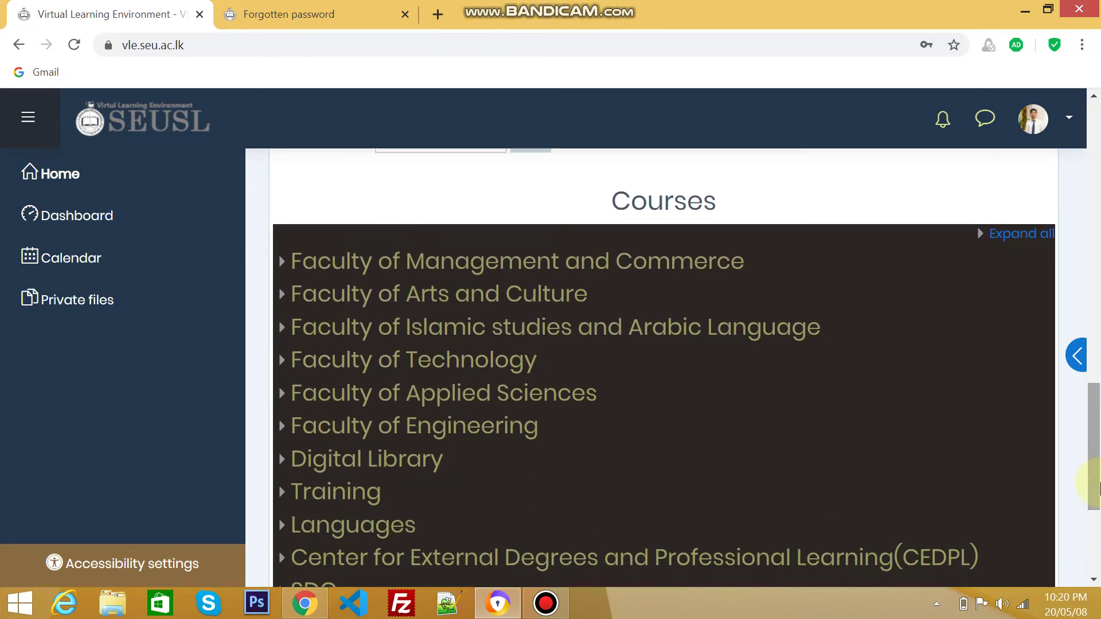
{"action": "left_click_drag", "start_coordinate": [1098, 486], "coordinate": [1084, 401]}
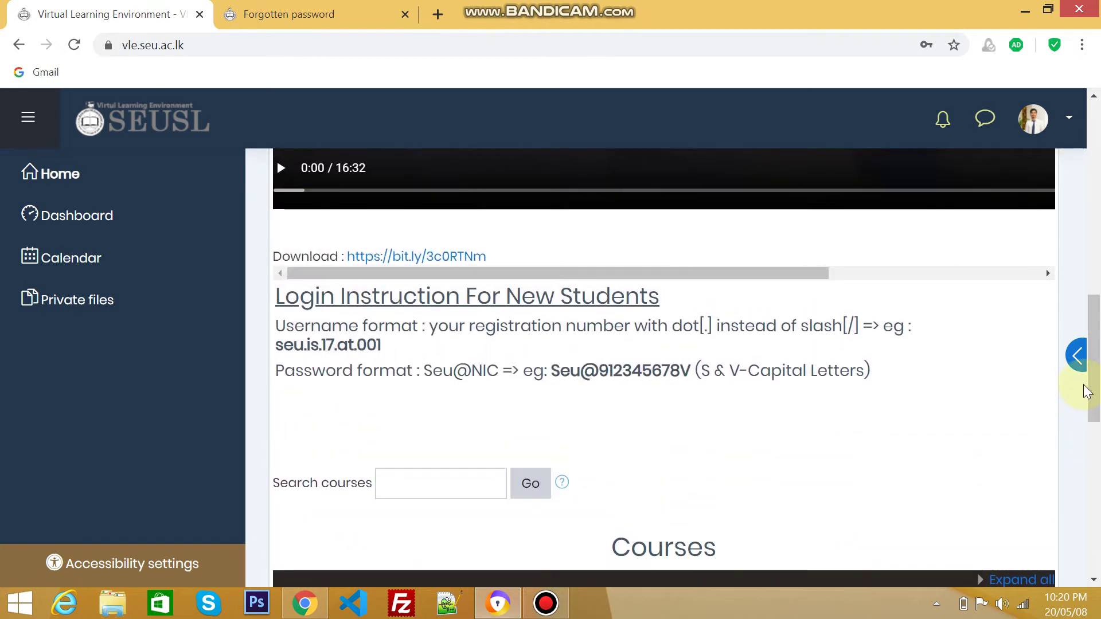
{"action": "left_click_drag", "start_coordinate": [1094, 385], "coordinate": [1096, 465]}
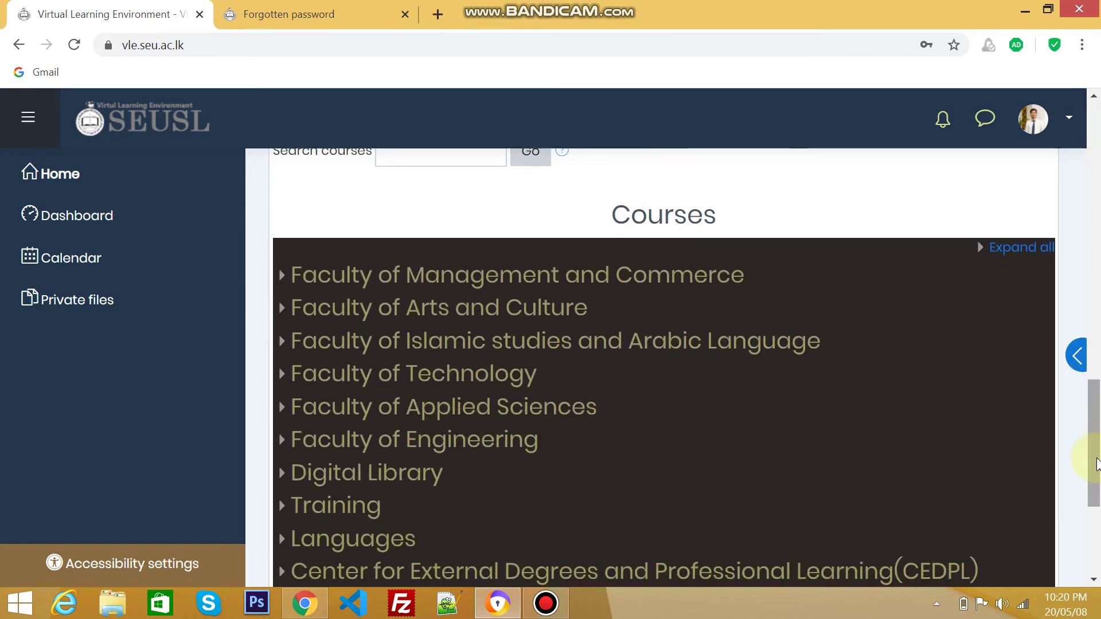
Step: Browse Faculty of Islamic studies and Arabic Language › Academic Year 2018/2019, Semester I › Level 03
{"action": "left_click", "coordinate": [640, 351]}
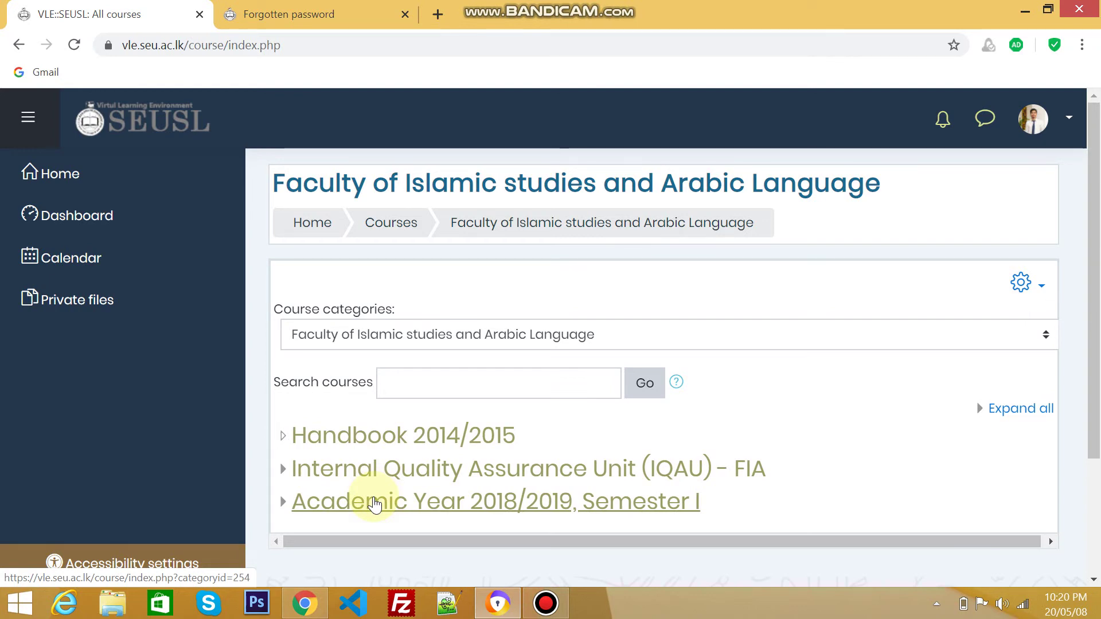
{"action": "left_click", "coordinate": [373, 502]}
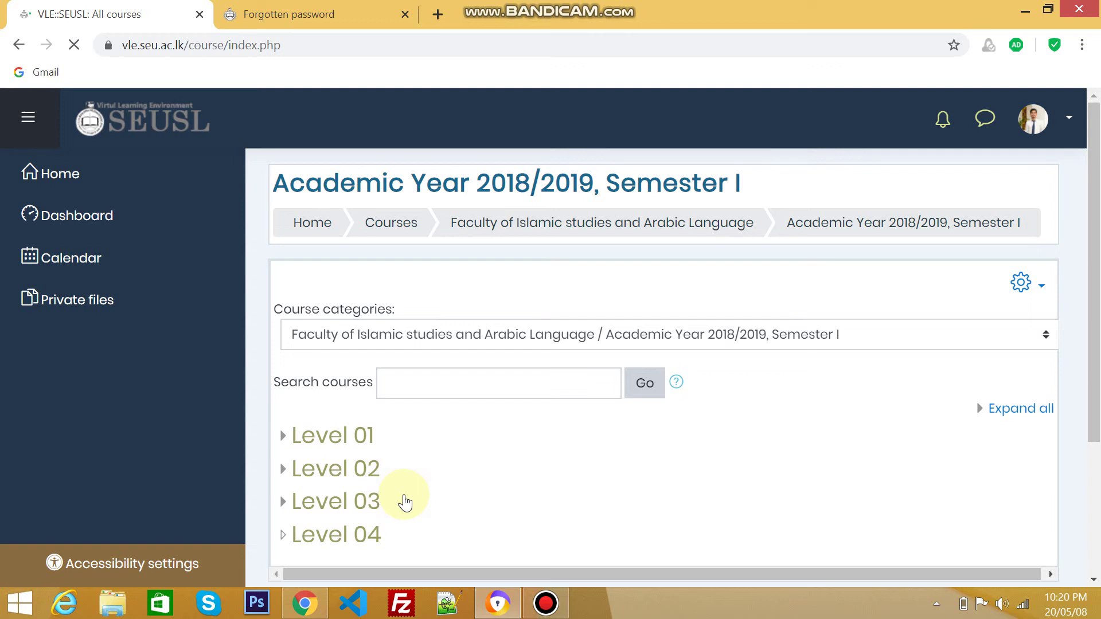
{"action": "scroll", "coordinate": [614, 442], "scroll_direction": "down", "scroll_amount": 2}
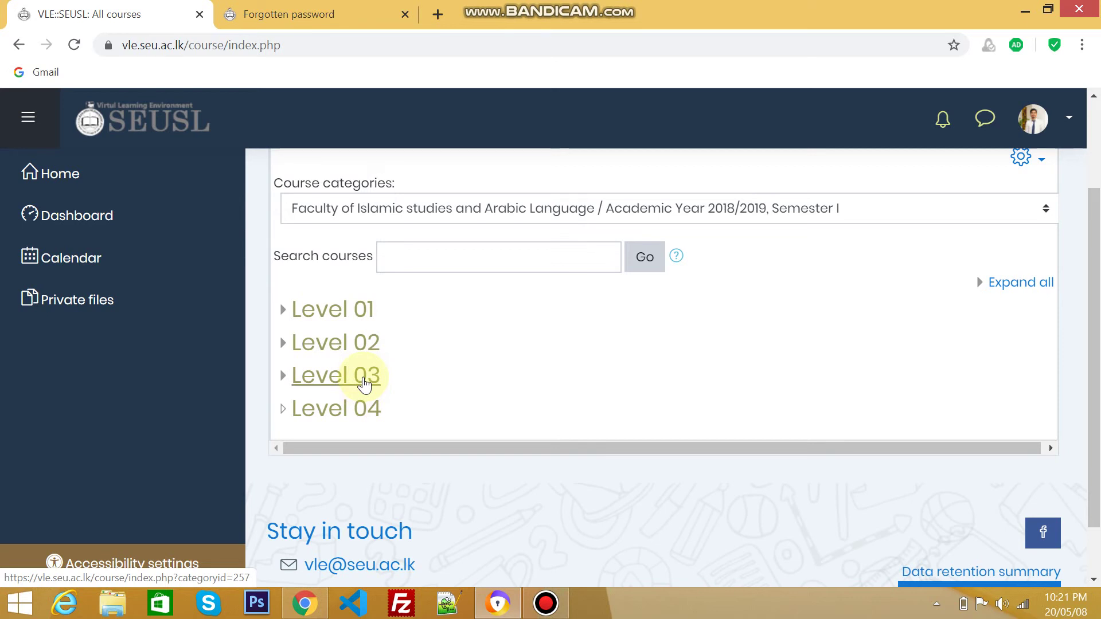
{"action": "left_click", "coordinate": [364, 382]}
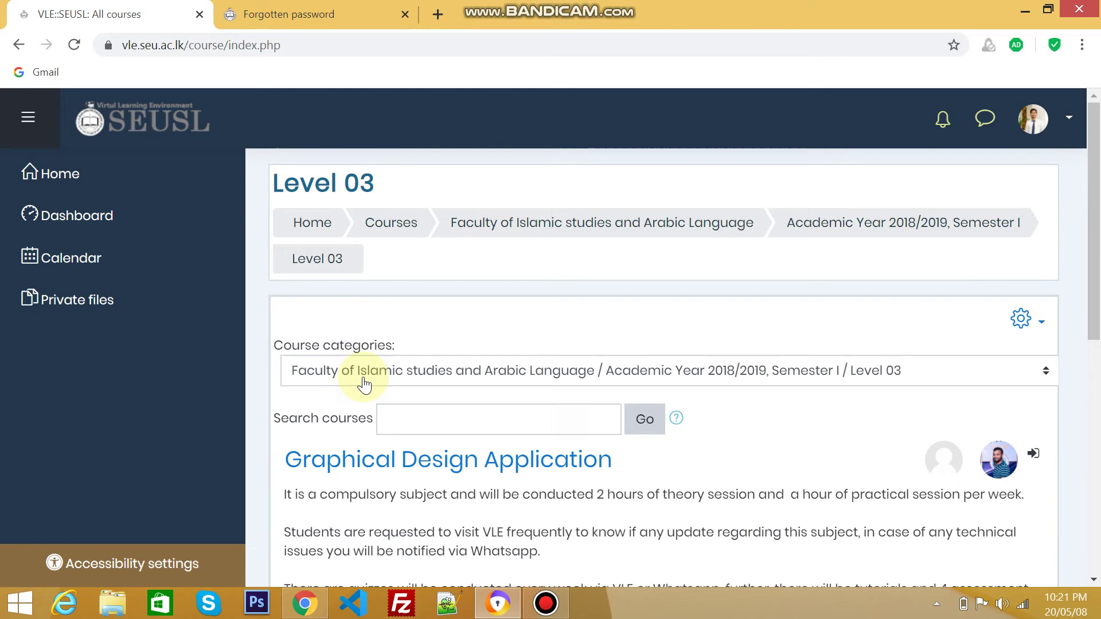
{"action": "scroll", "coordinate": [462, 339], "scroll_direction": "down", "scroll_amount": 3}
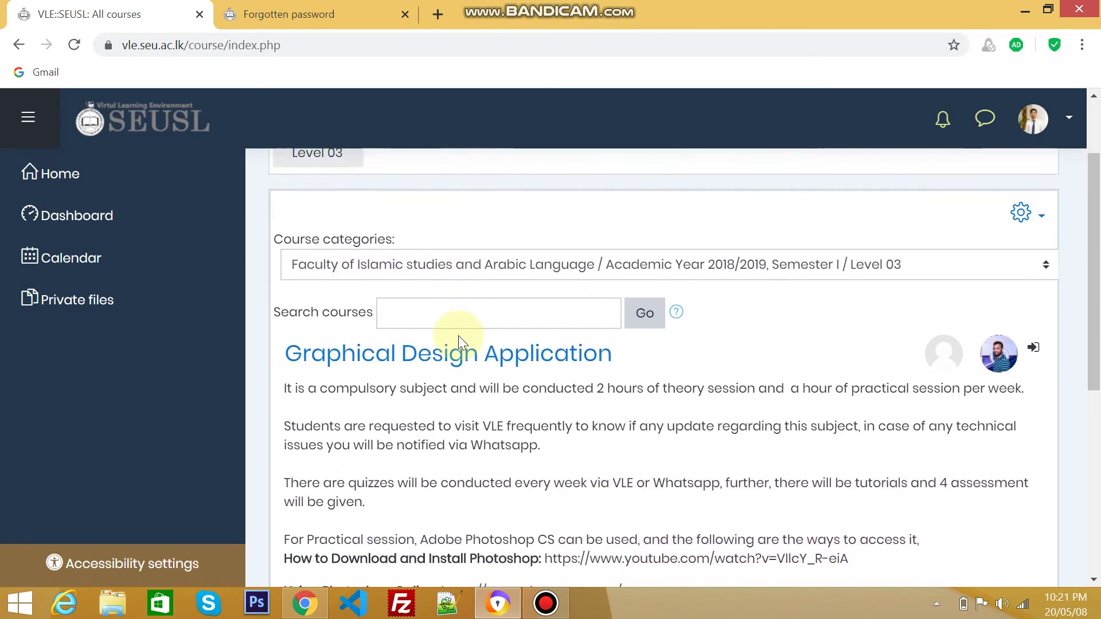
{"action": "scroll", "coordinate": [460, 336], "scroll_direction": "down", "scroll_amount": 5}
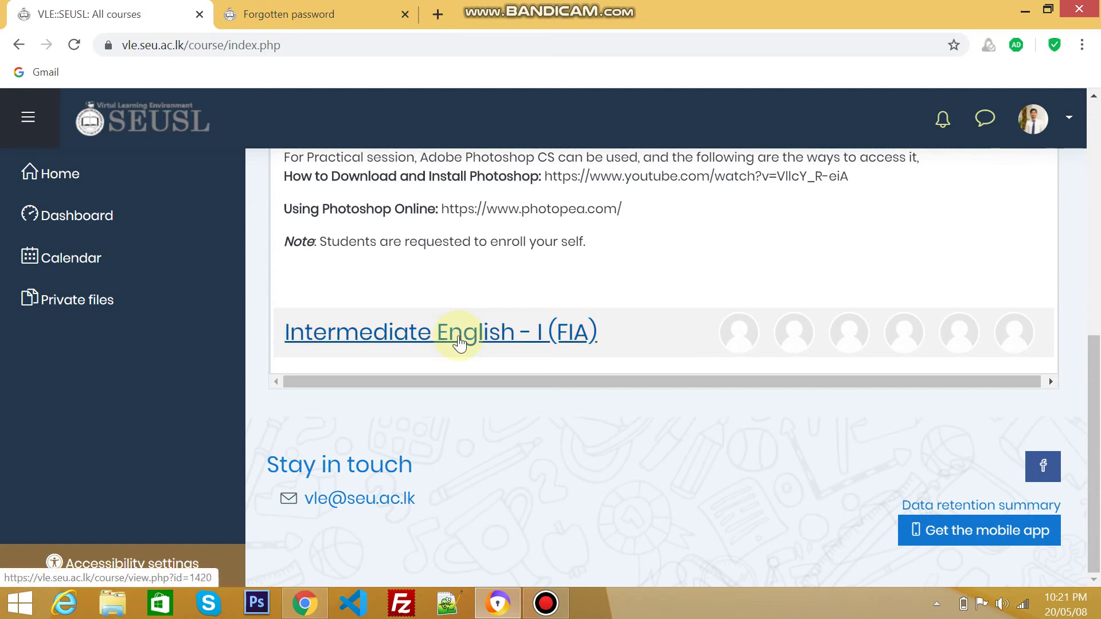
{"action": "scroll", "coordinate": [458, 340], "scroll_direction": "up", "scroll_amount": 5}
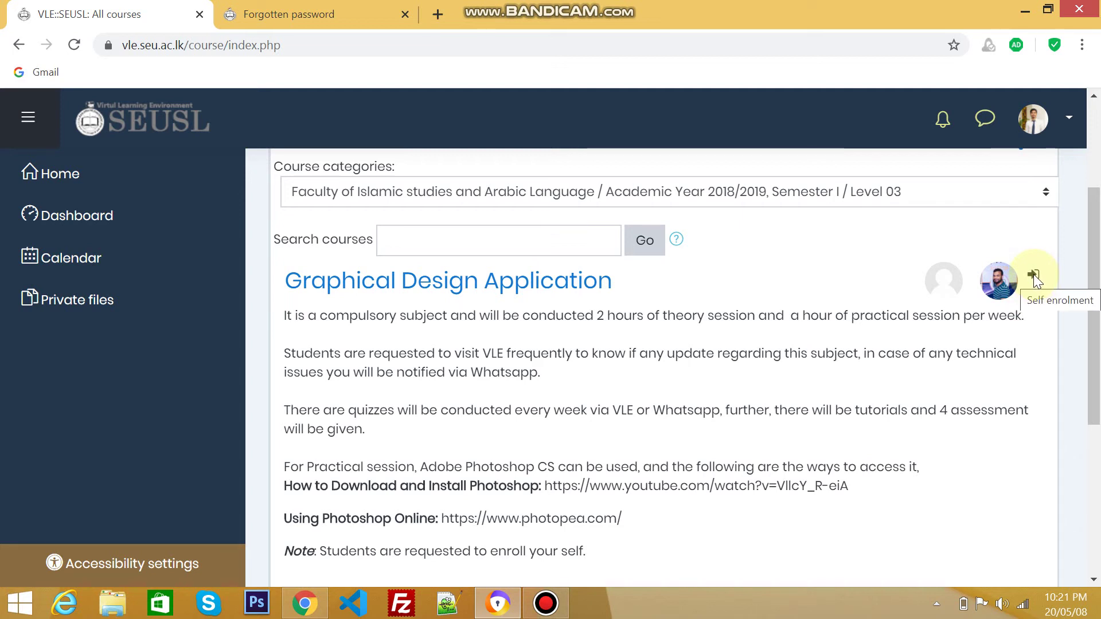
Step: Self-enrol in Graphical Design Application (ITC 31012) with Enrol me
{"action": "left_click", "coordinate": [582, 286]}
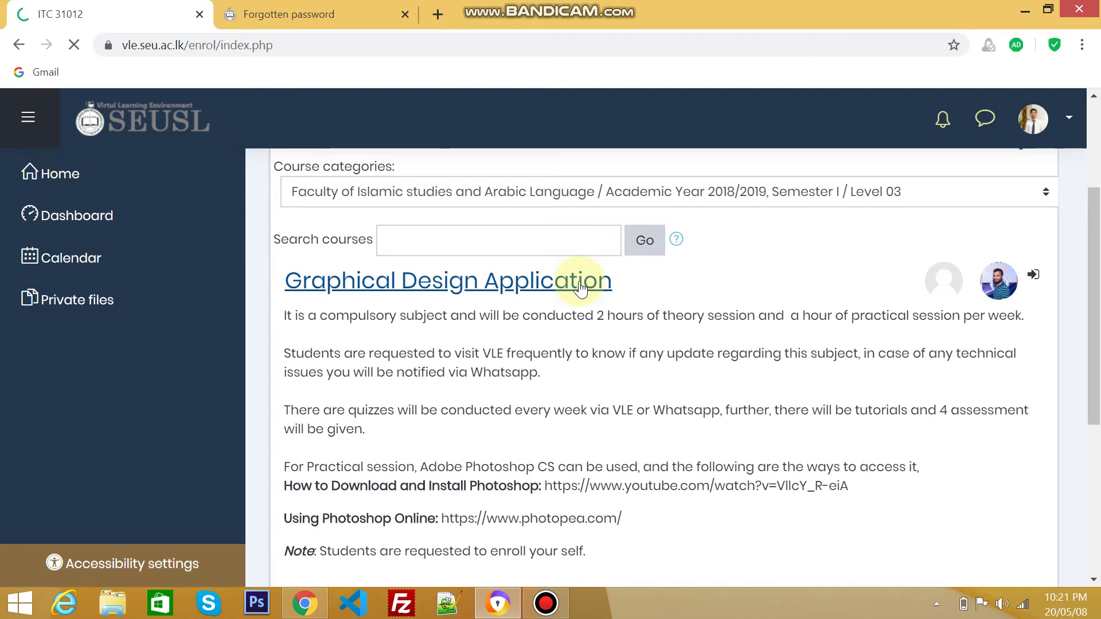
{"action": "scroll", "coordinate": [581, 289], "scroll_direction": "down", "scroll_amount": 8}
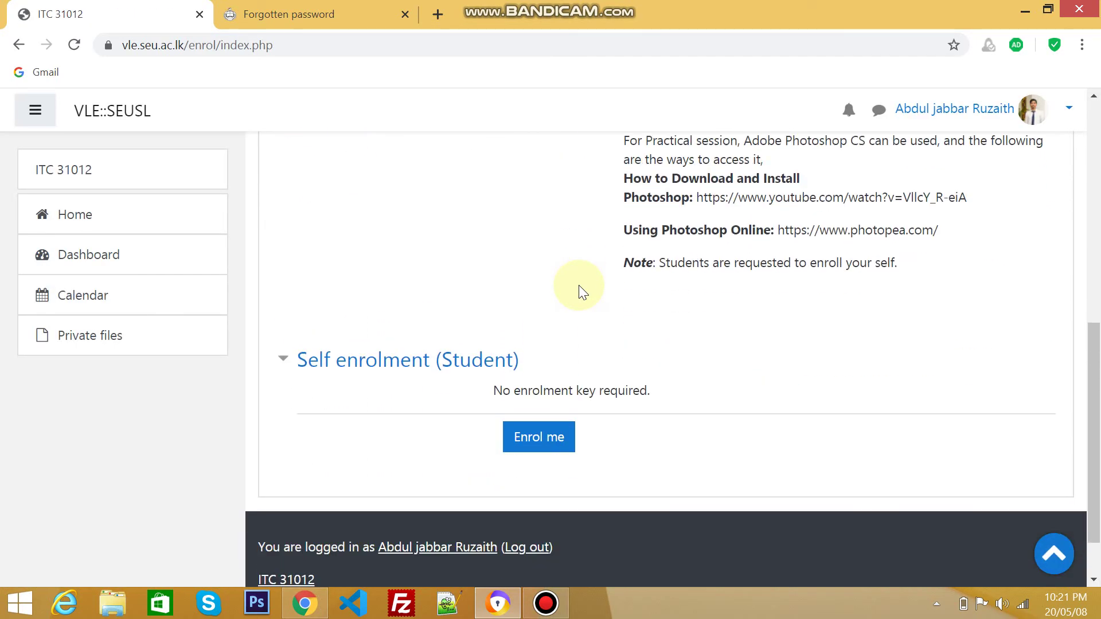
{"action": "scroll", "coordinate": [579, 284], "scroll_direction": "down", "scroll_amount": 1}
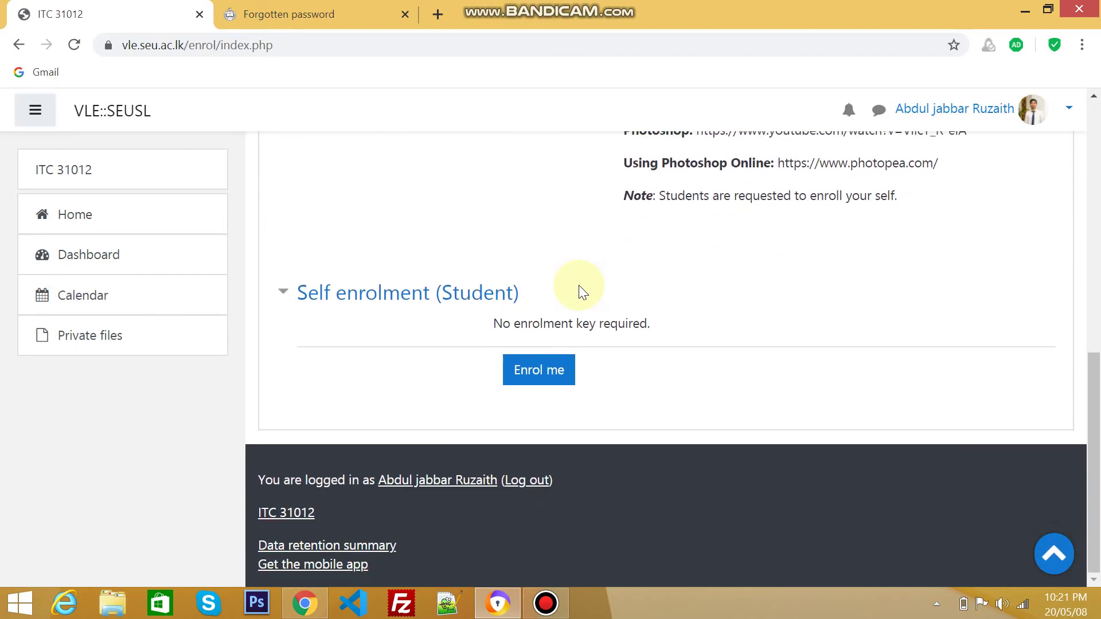
{"action": "left_click", "coordinate": [547, 373]}
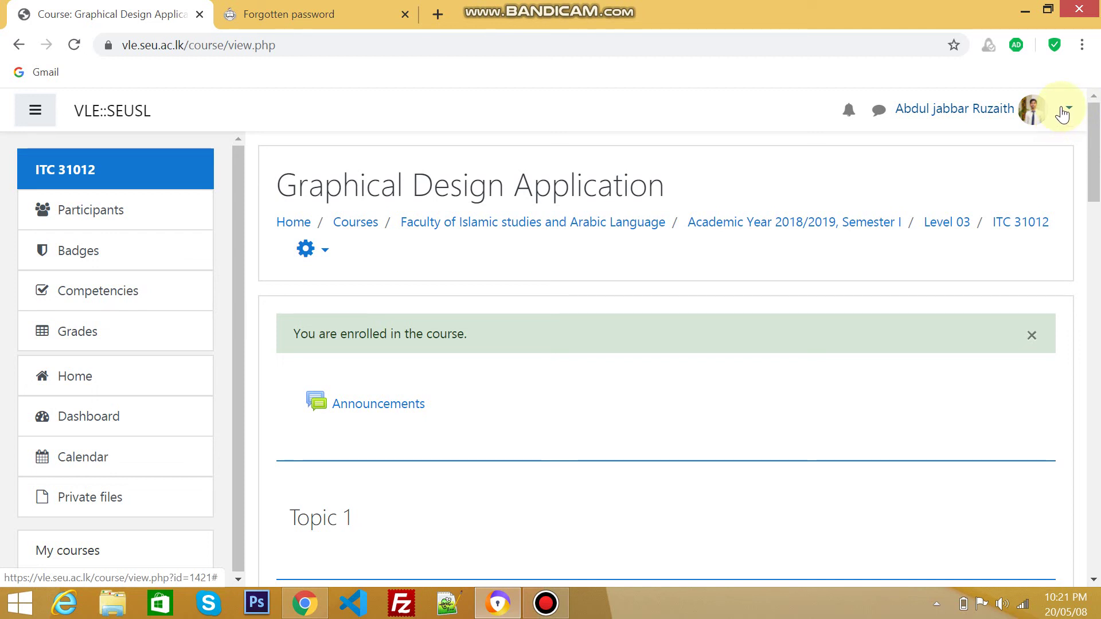
Step: Log out of the VLE from the user menu at the top right
{"action": "left_click", "coordinate": [1062, 115]}
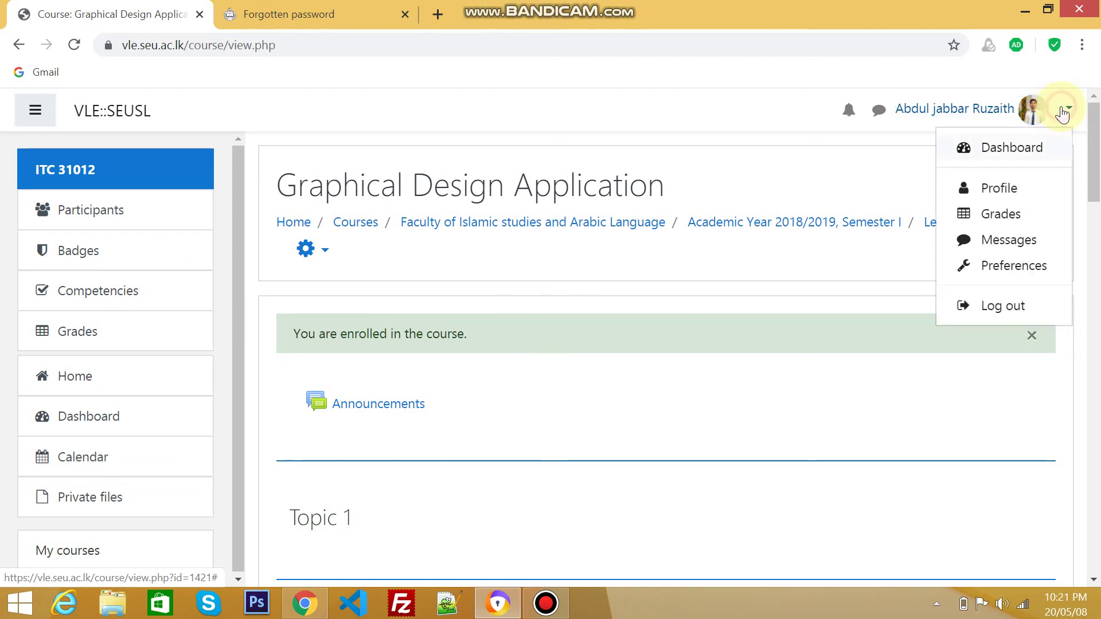
{"action": "left_click", "coordinate": [1013, 307]}
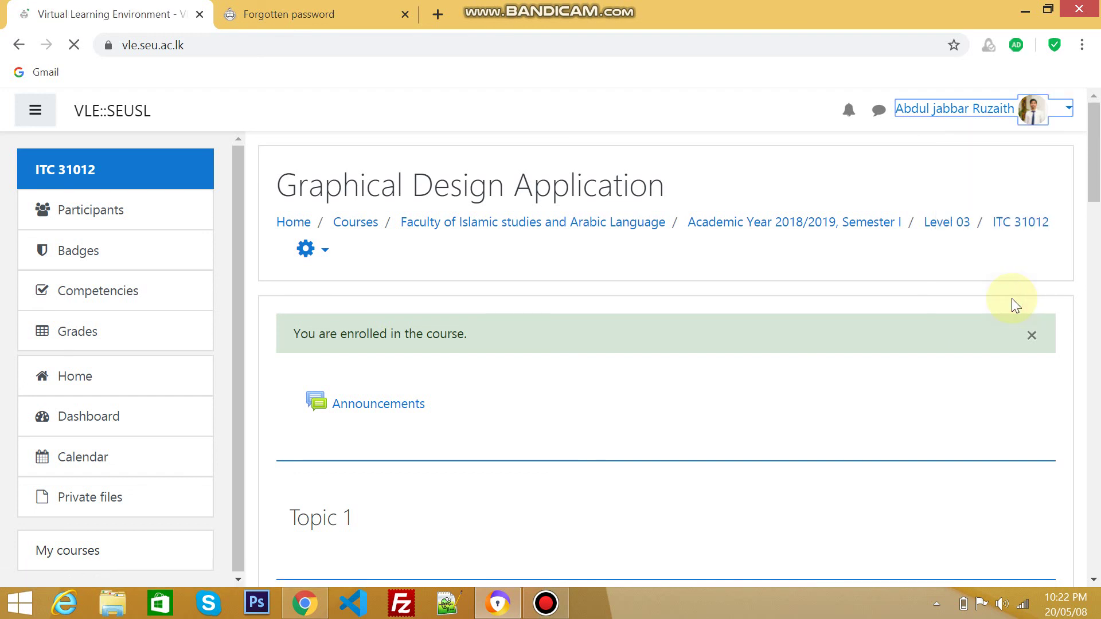